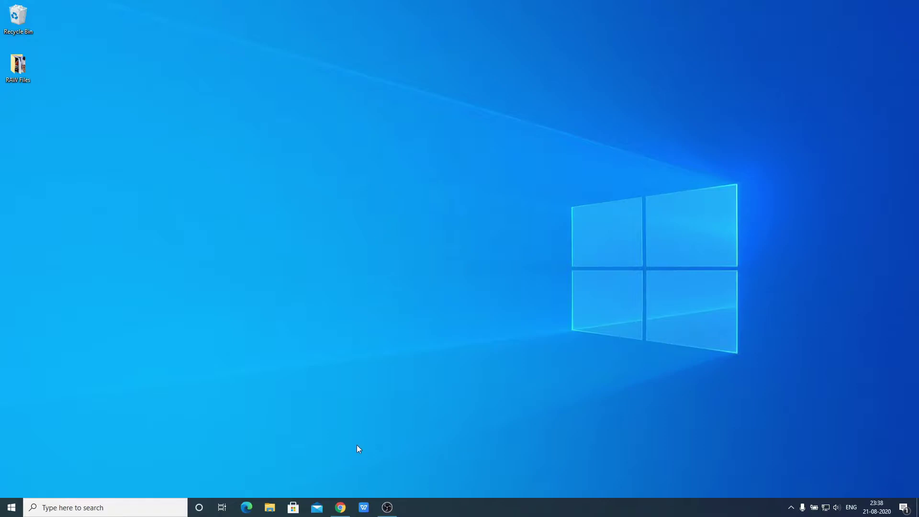
Clear away the tutorial browser, then open Control Panel's System and Security > System page via a 'contro' search.
click(341, 508)
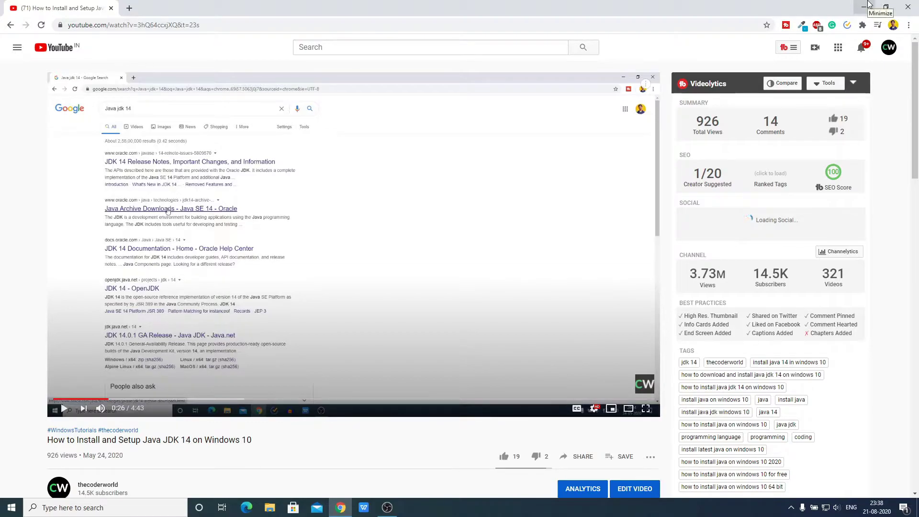
click(868, 5)
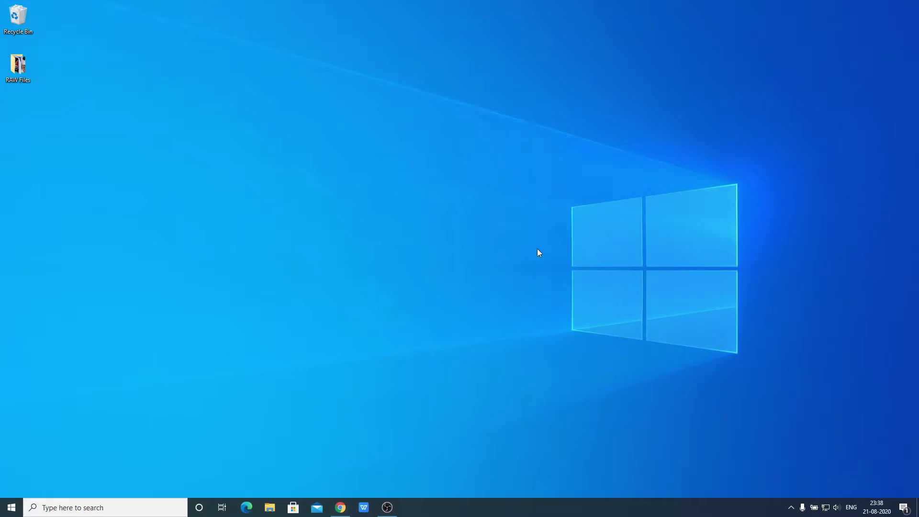
click(153, 513)
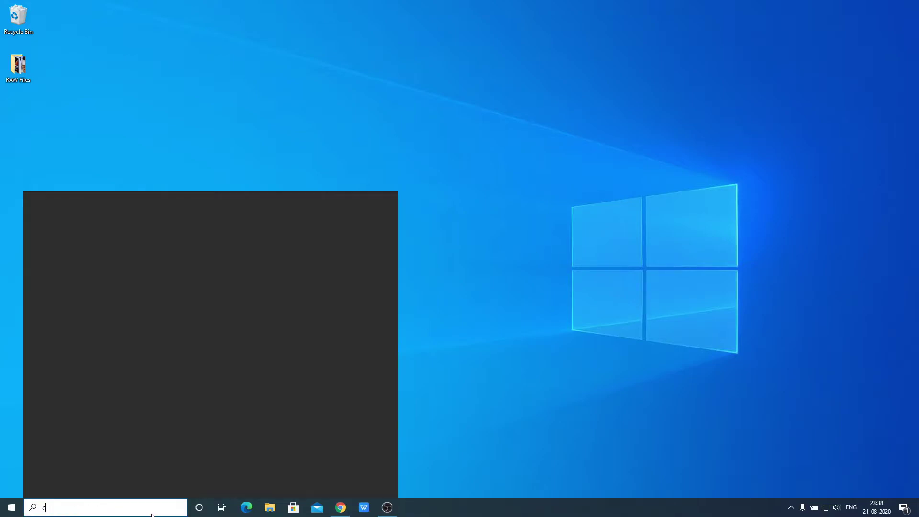
text(contro)
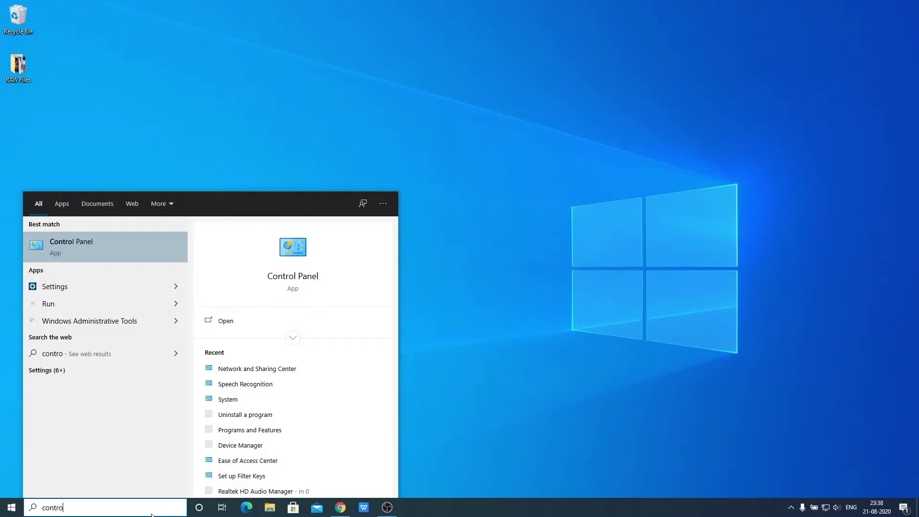
click(111, 252)
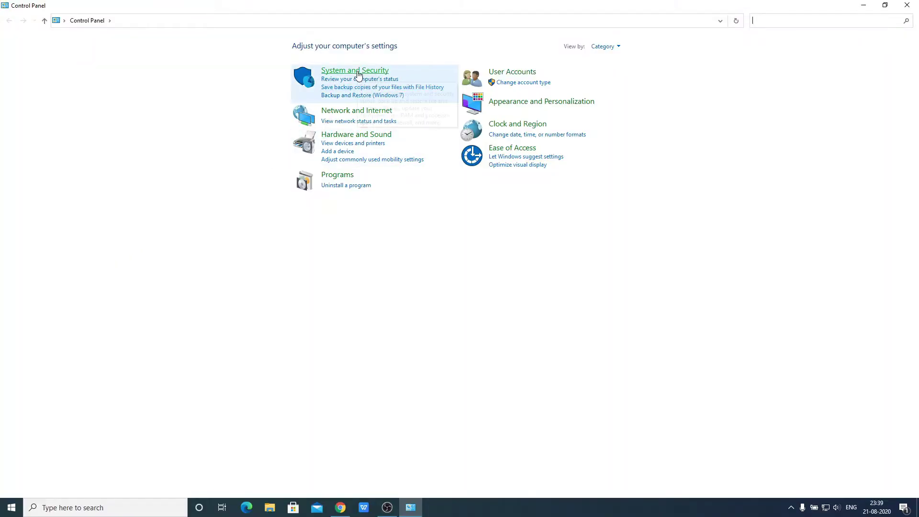
click(358, 73)
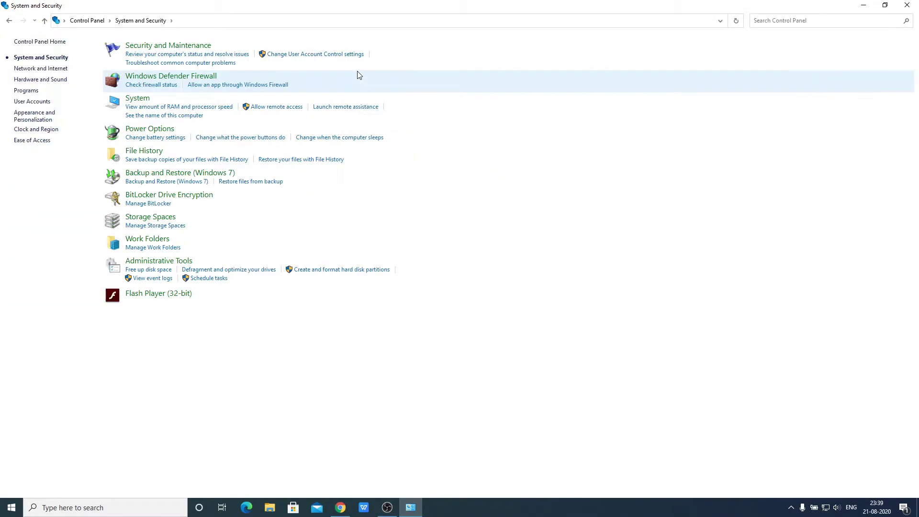
click(139, 101)
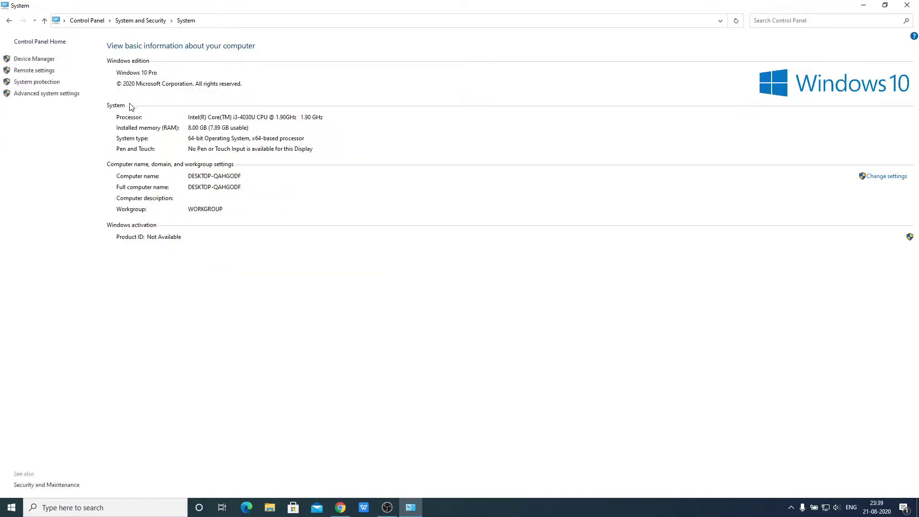
From Advanced system settings' Environment Variables, start a new system variable named JAVA_HOME.
click(56, 98)
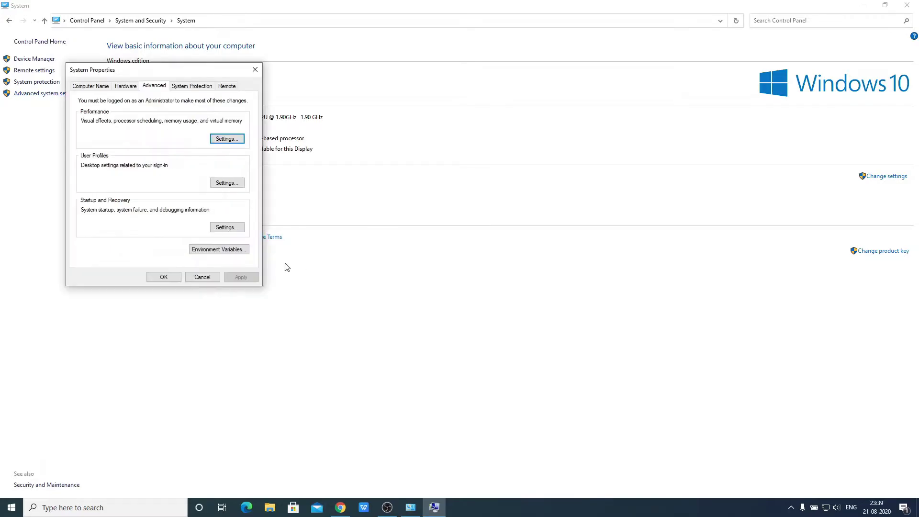
click(196, 252)
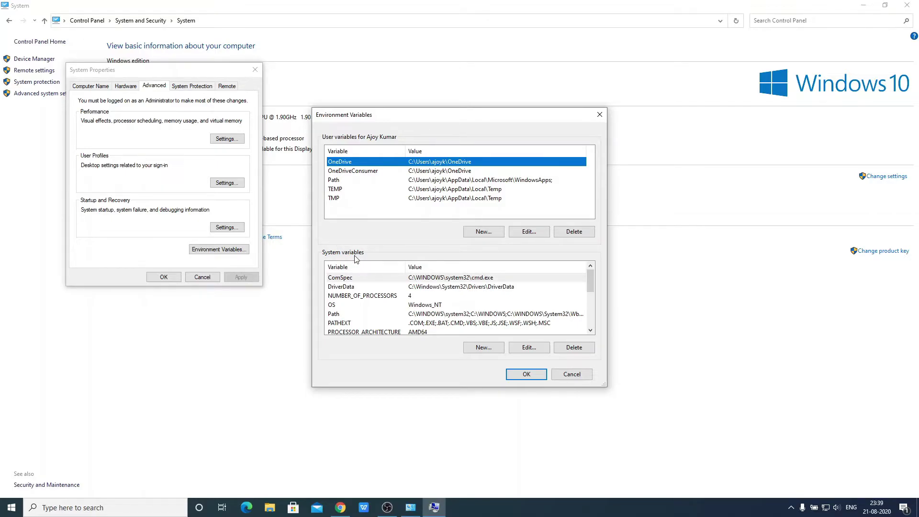
click(483, 347)
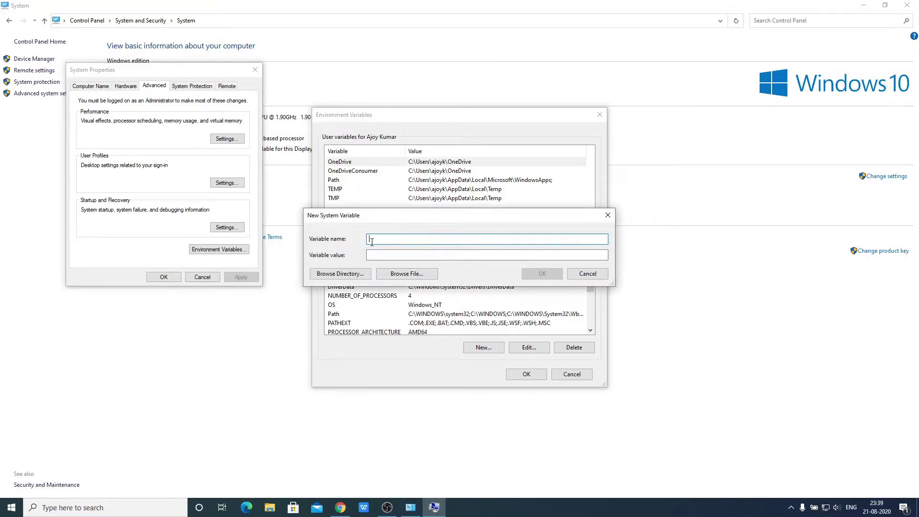
text(JAVA_HOME)
click(379, 257)
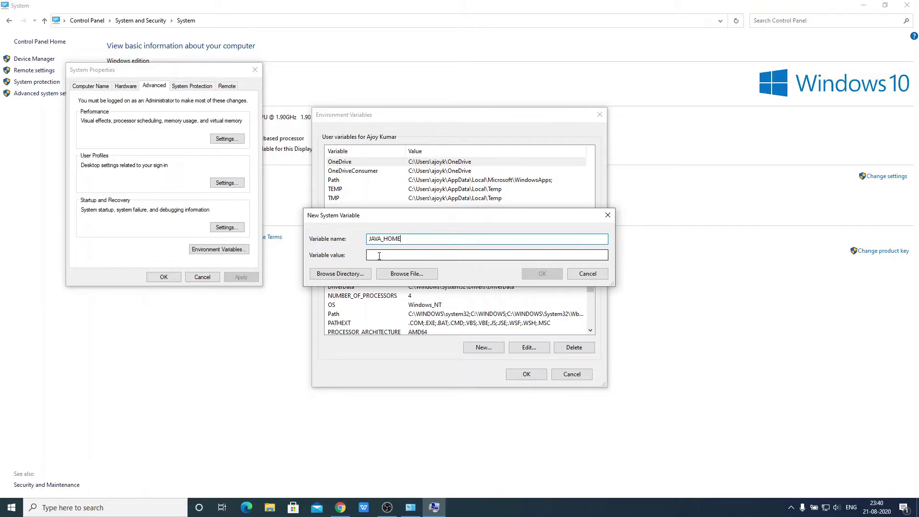
Browse File Explorer to C:\Program Files\Java\jdk-14.0.2 and copy that path from the address bar.
key(super+e)
double_click(346, 286)
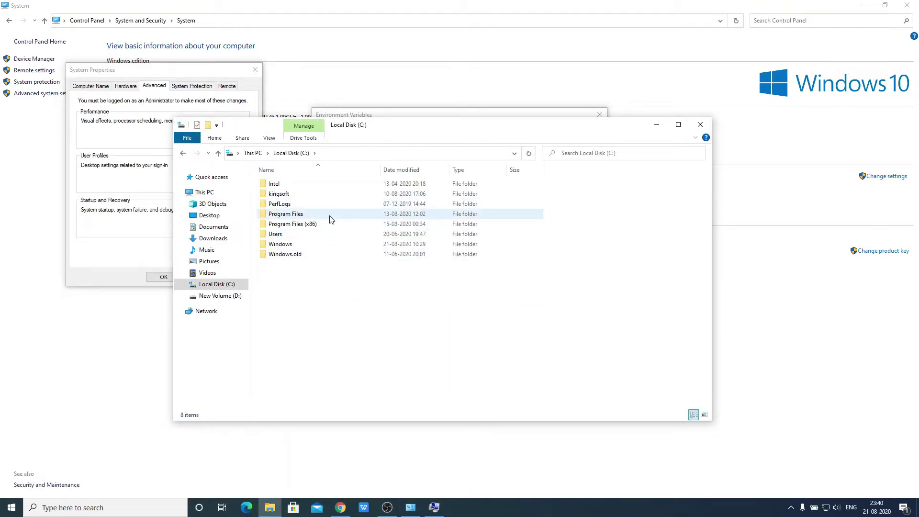
double_click(329, 217)
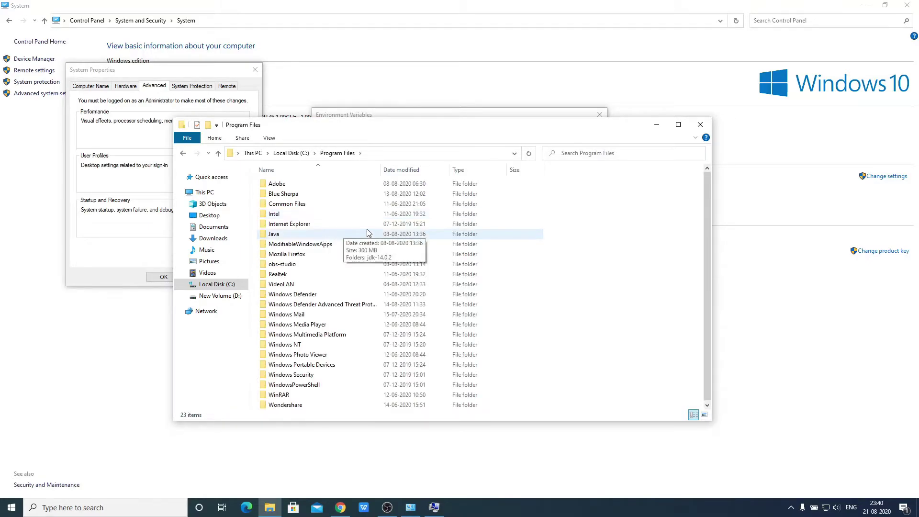
double_click(307, 235)
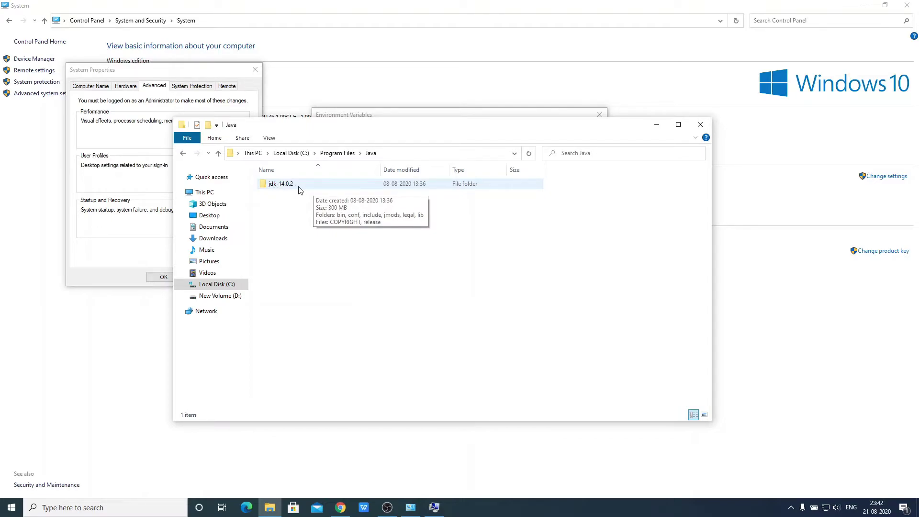
double_click(297, 189)
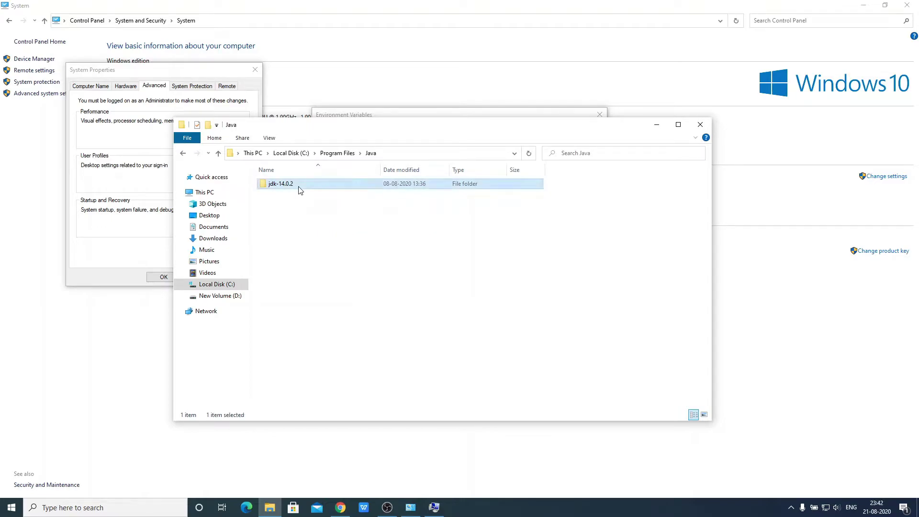
click(437, 157)
right_click(436, 153)
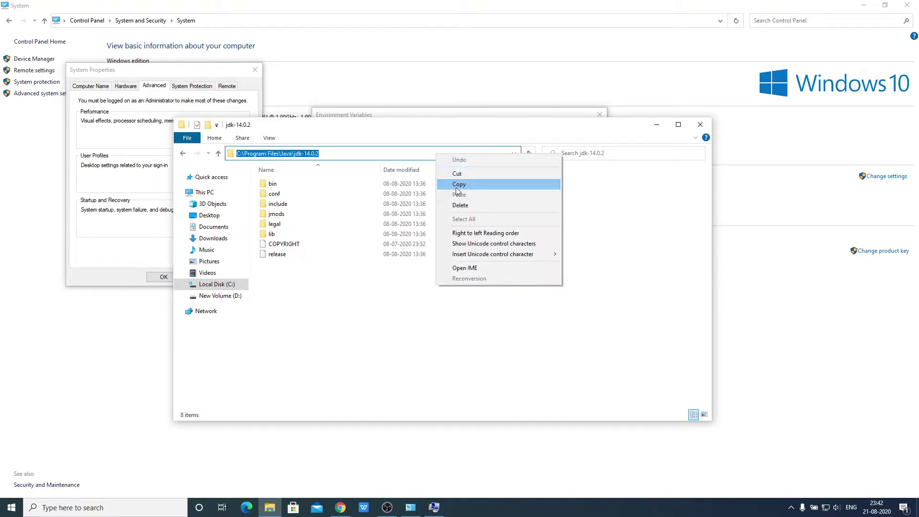
click(457, 186)
Paste C:\Program Files\Java\jdk-14.0.2 as JAVA_HOME's value and confirm the new variable.
click(656, 124)
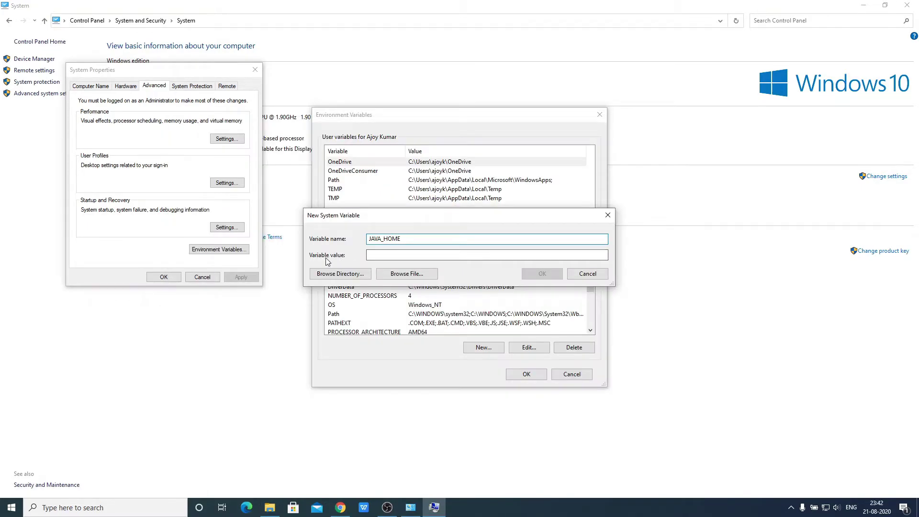
click(381, 255)
right_click(381, 255)
click(424, 297)
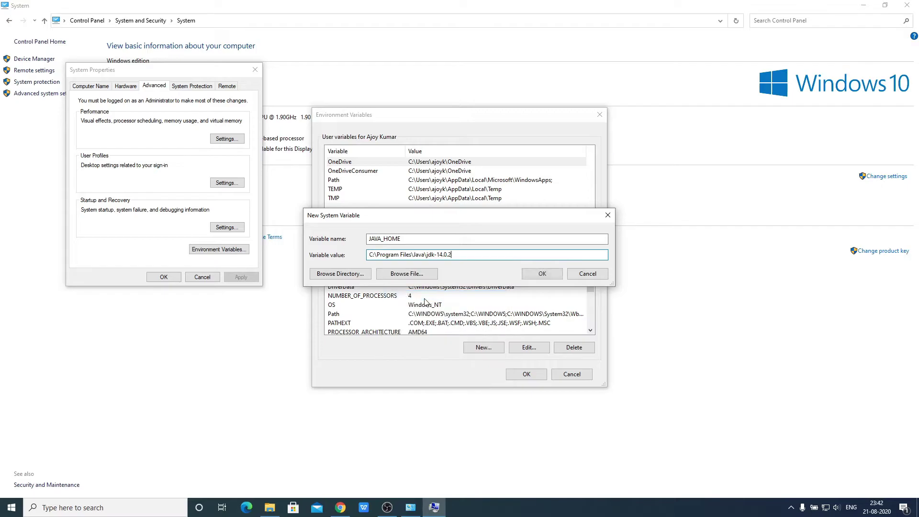
click(542, 274)
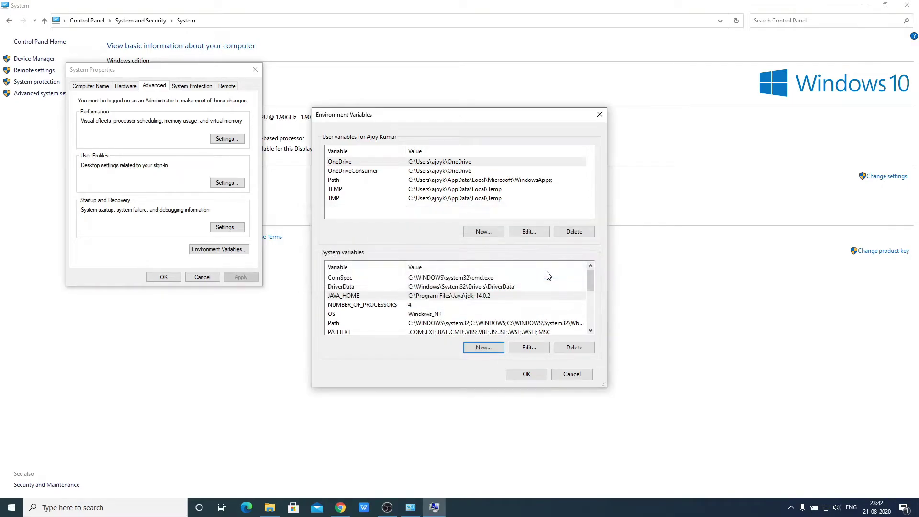
click(405, 297)
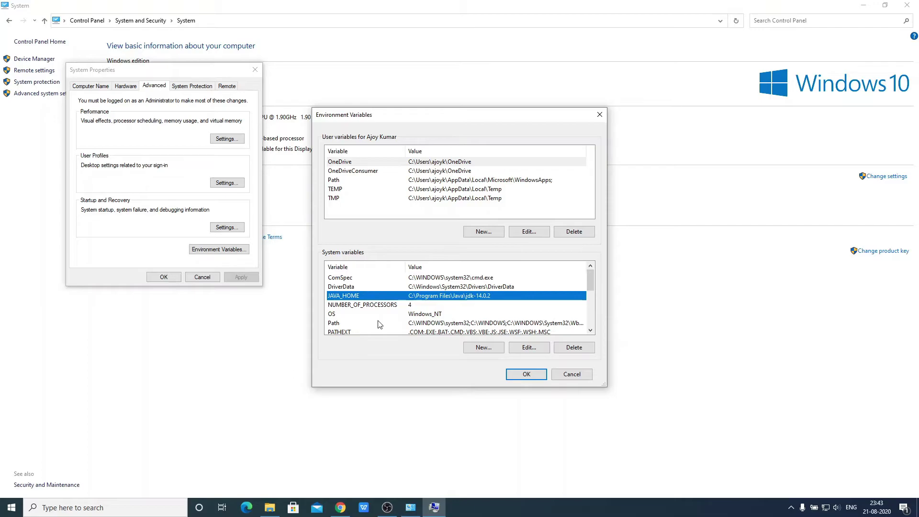
Add a new %JAVA_HOME%\bin entry to the system Path variable.
click(342, 325)
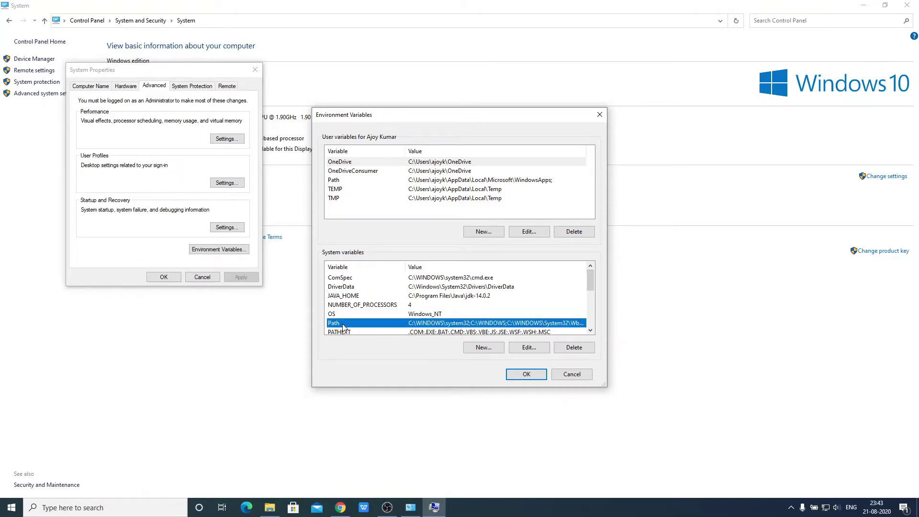
click(524, 351)
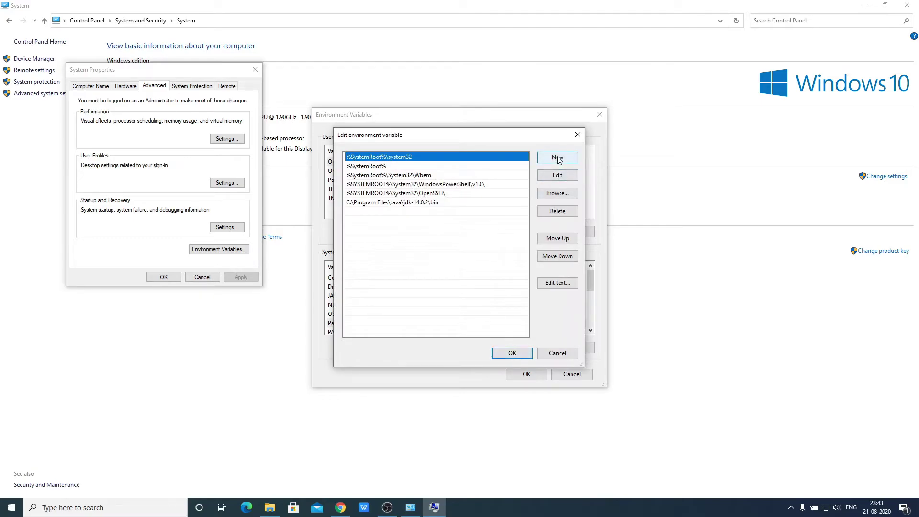
click(558, 158)
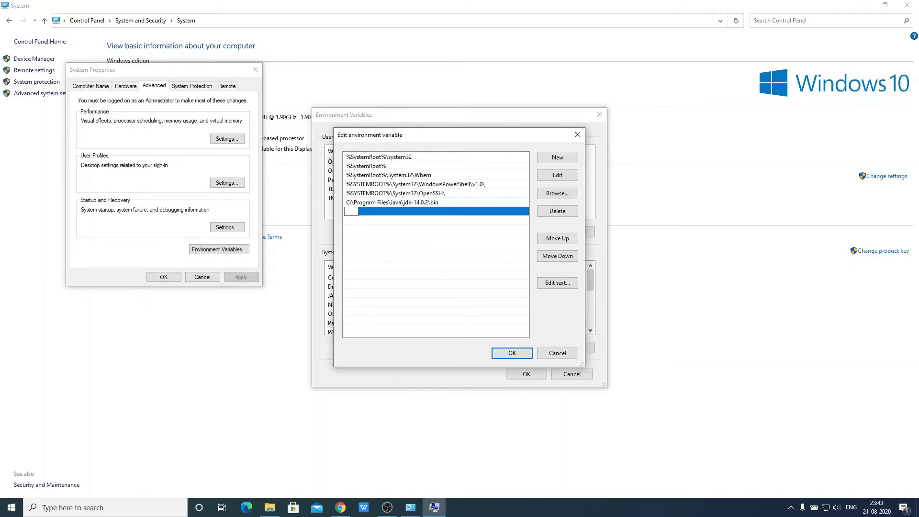
text(%JAVA_HOME%\bin)
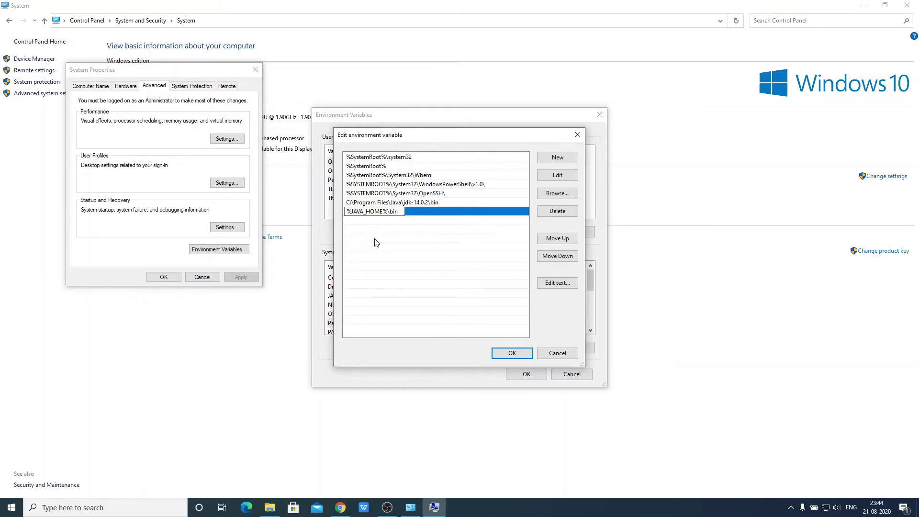
key(Return)
OK the Path, Environment Variables and System Properties dialogs, then close the System window.
click(269, 508)
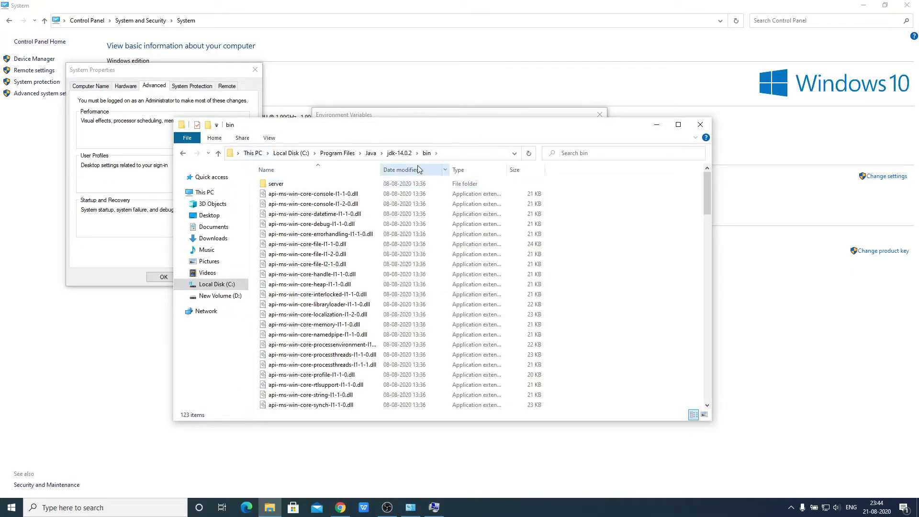
click(657, 125)
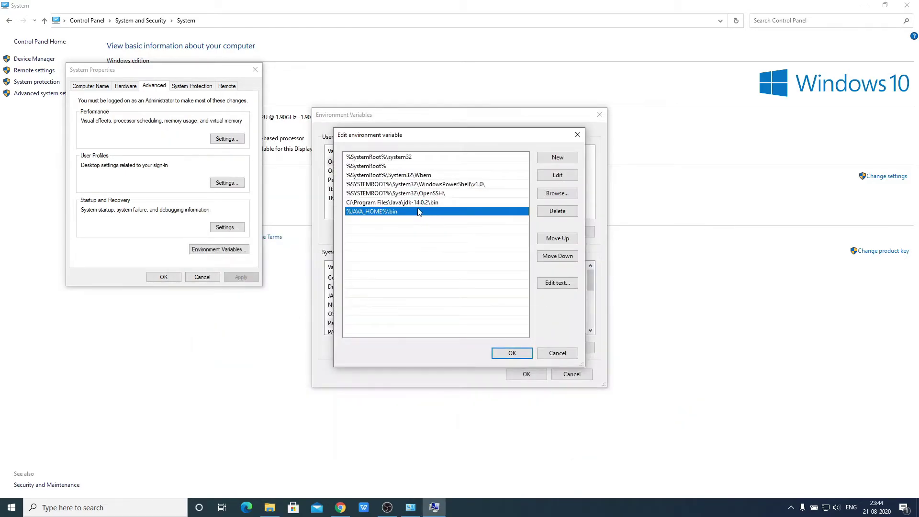
click(521, 356)
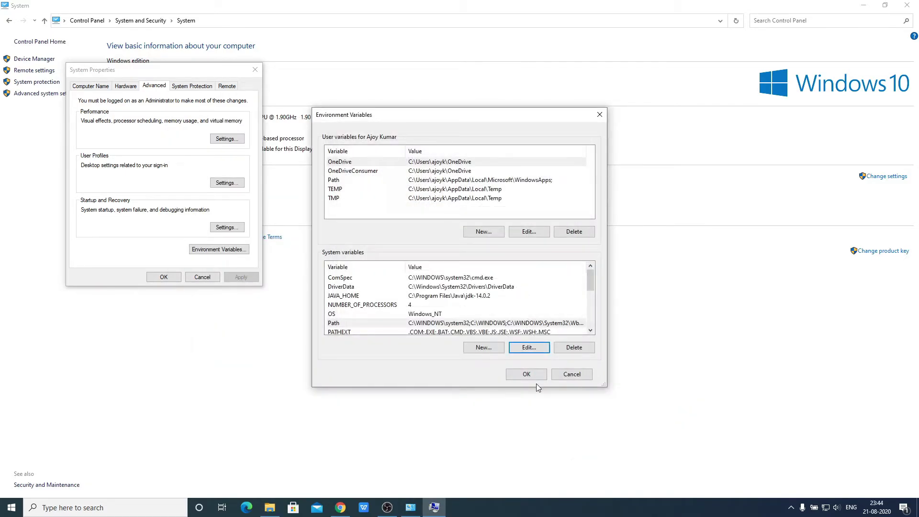
click(533, 377)
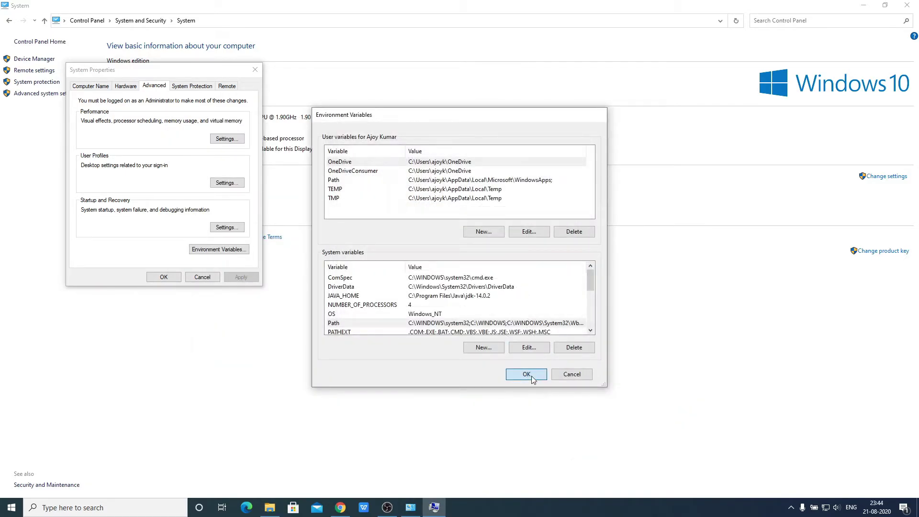
click(164, 277)
click(906, 4)
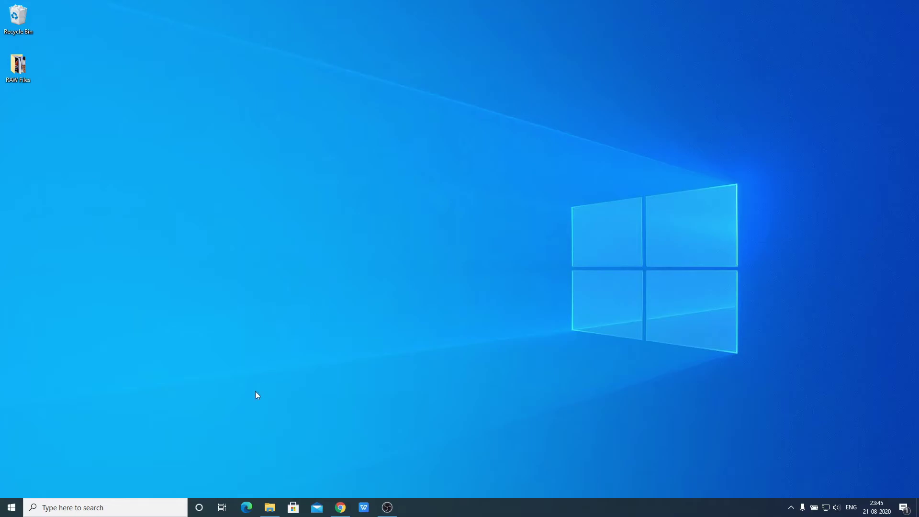
Launch Command Prompt through a cmd search and run java -version, which reports 14.0.2.
click(137, 503)
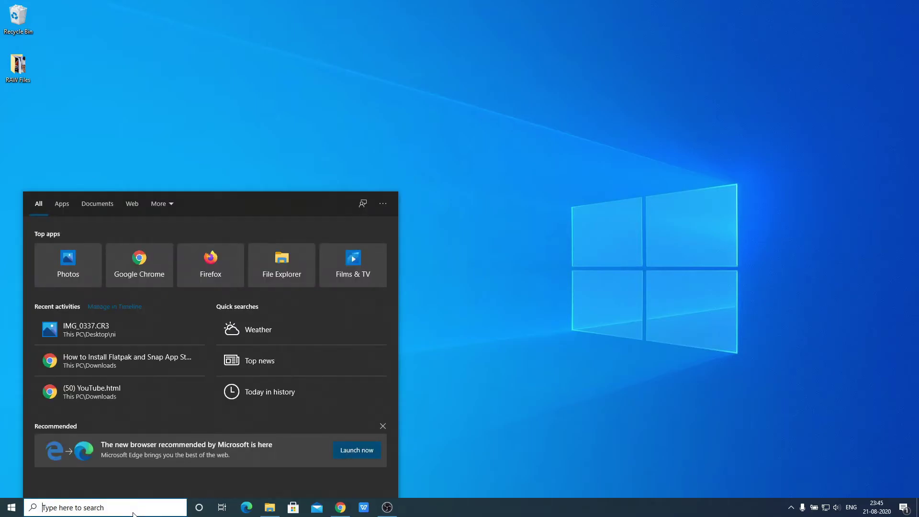
text(cmd)
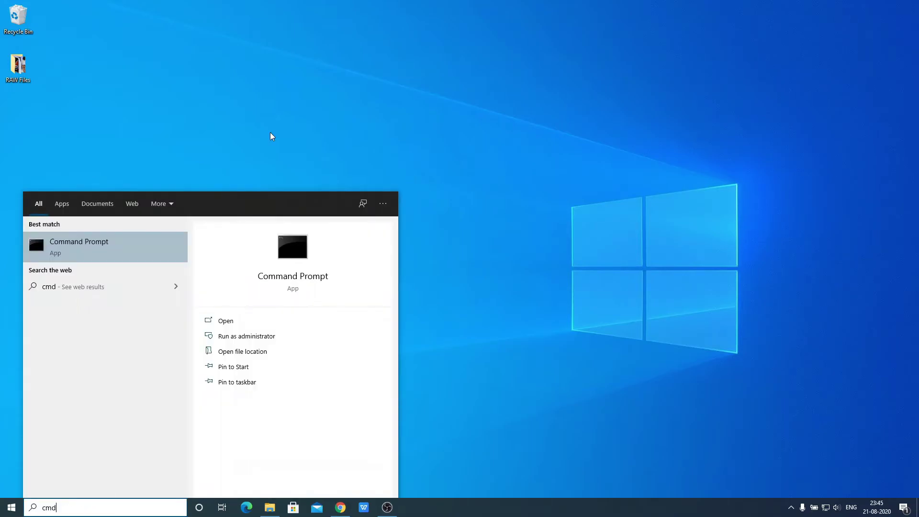
click(98, 256)
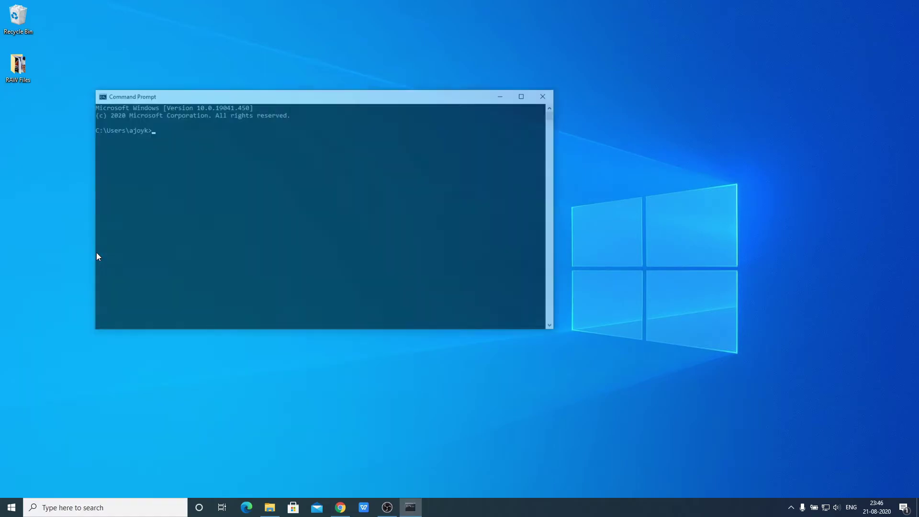
text(ja)
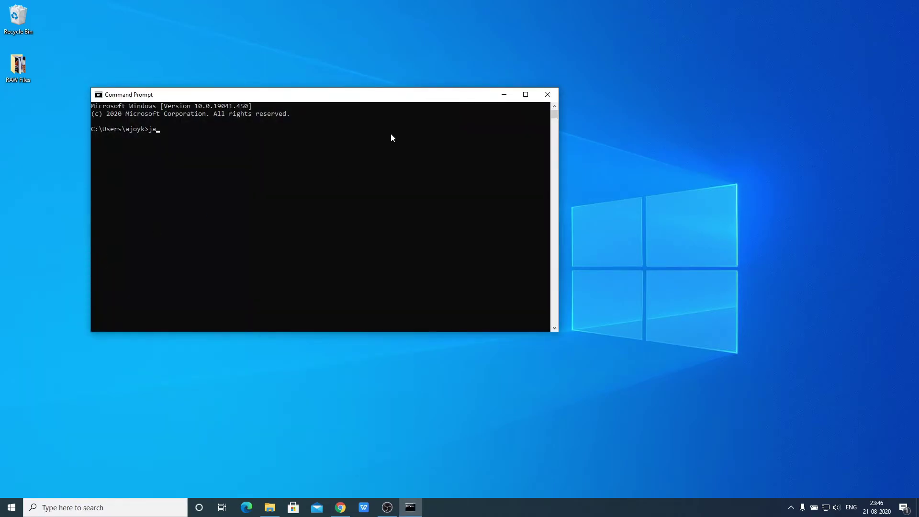
text(va -version)
key(Return)
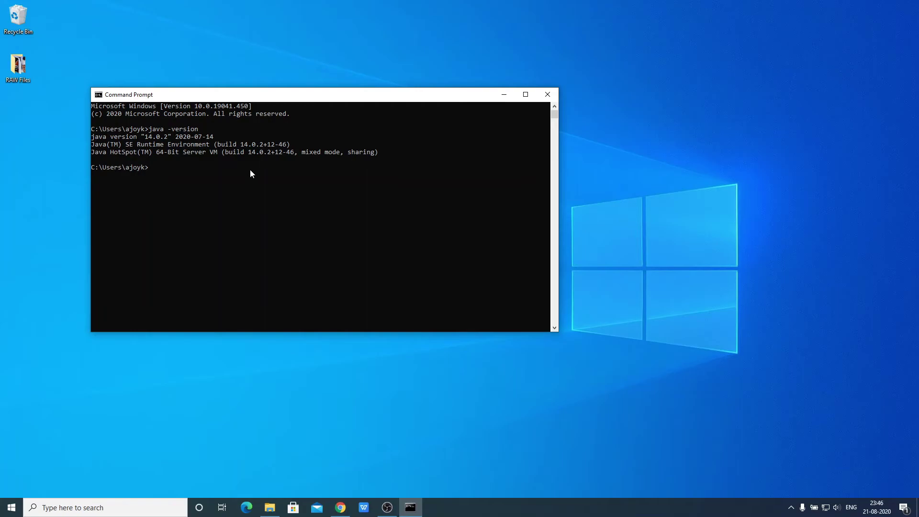
Run echo %JAVA_HOME% and check it prints C:\Program Files\Java\jdk-14.0.2.
key(ctrl+v)
key(Return)
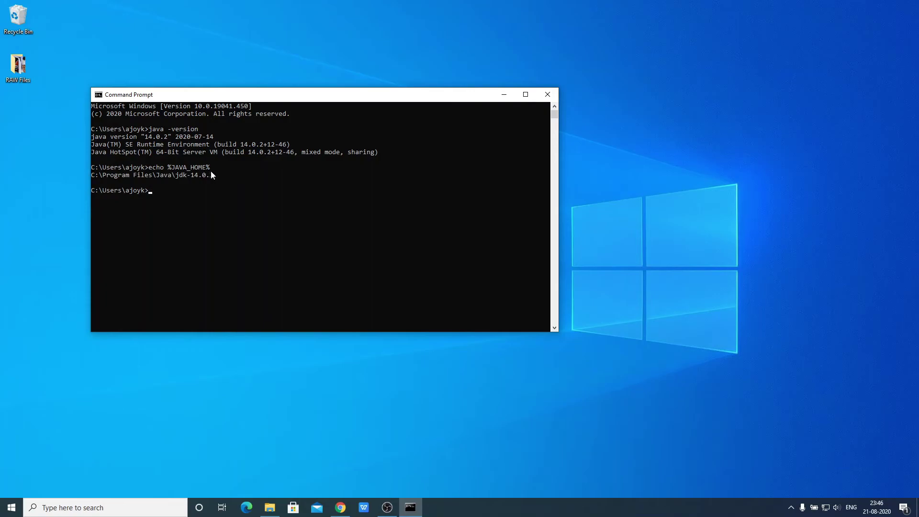
drag(215, 175, 107, 178)
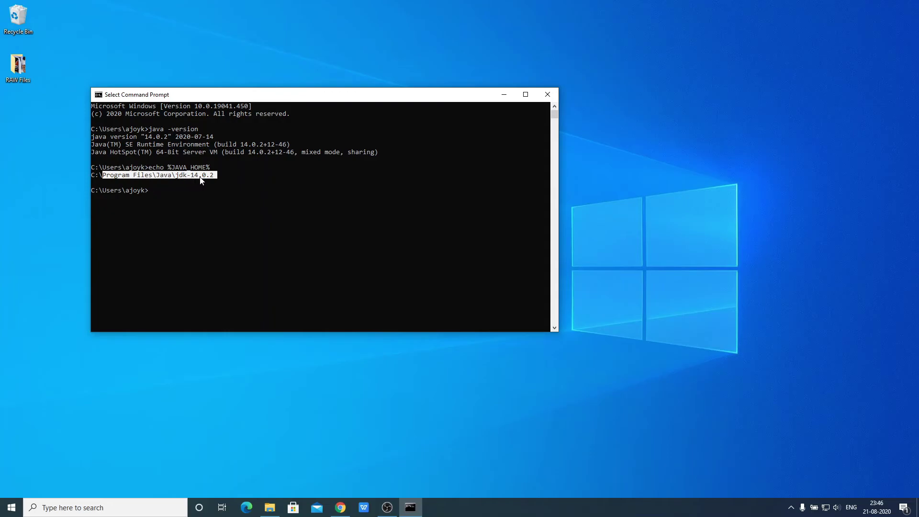
click(219, 176)
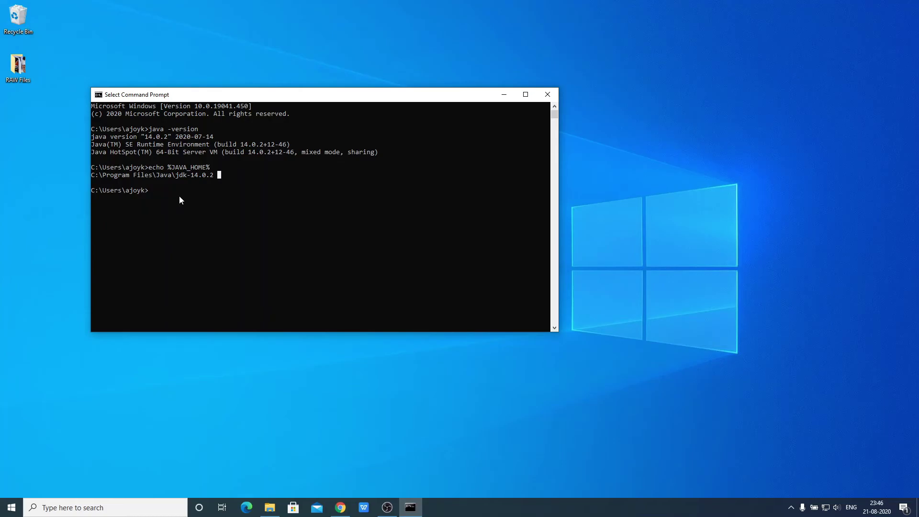
Run javac and scroll up through its usage options output.
text(javac)
key(Return)
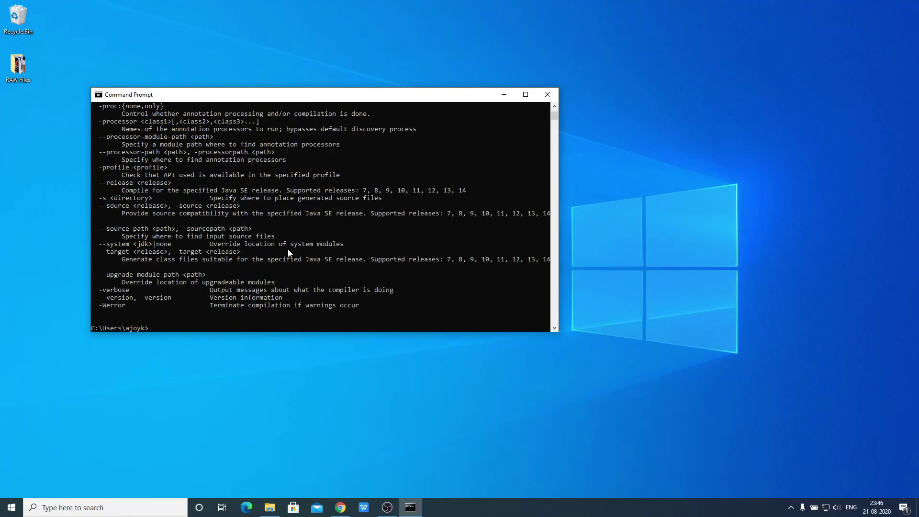
scroll(286, 244, up, 9)
scroll(287, 247, up, 9)
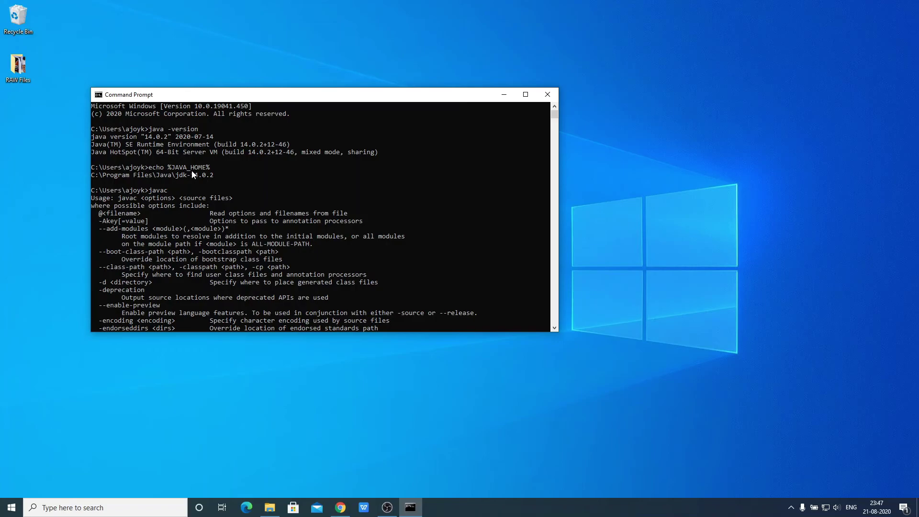
drag(173, 191, 150, 191)
click(192, 191)
click(177, 185)
drag(167, 192, 150, 194)
Bring back the jdk-14.0.2\bin folder and scroll down to view javac's details.
click(269, 508)
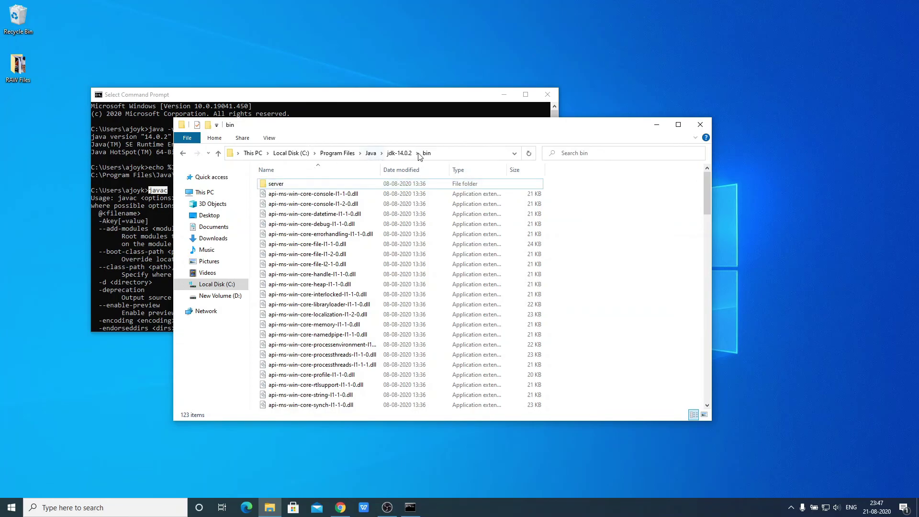
scroll(407, 293, down, 15)
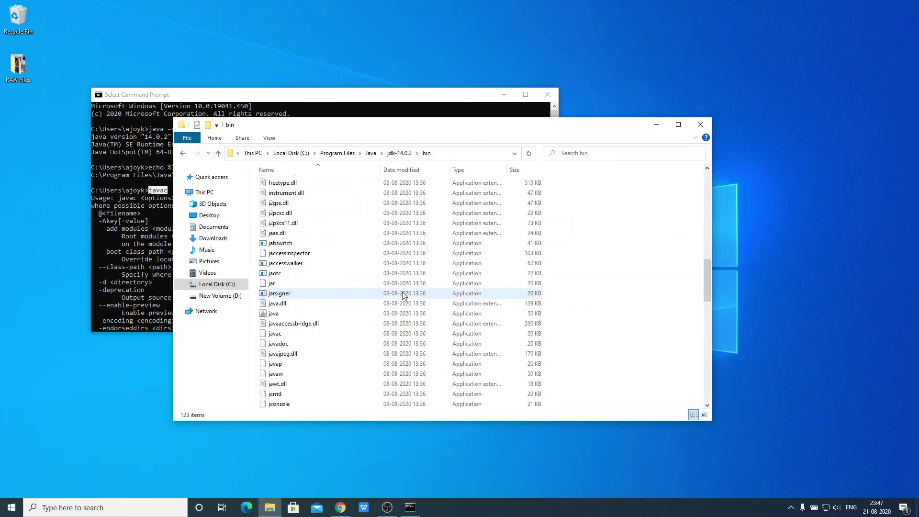
mouse_move(328, 337)
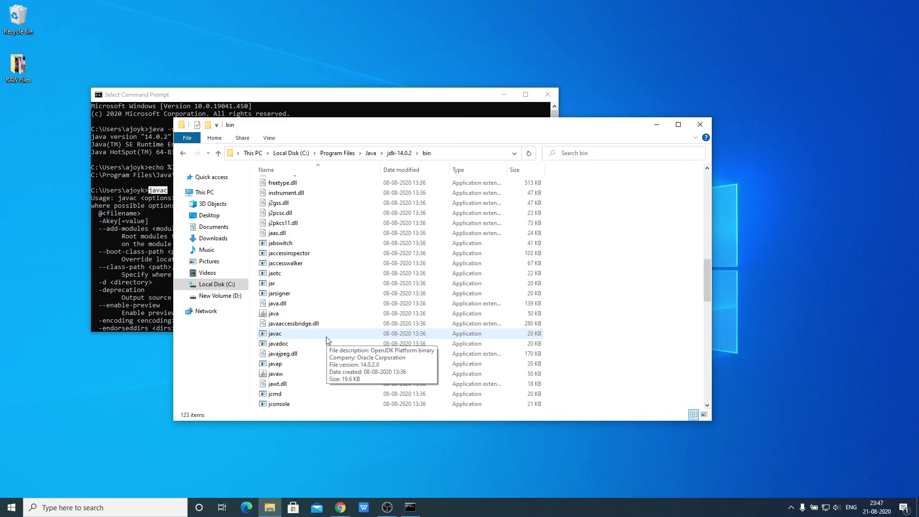
click(657, 124)
click(303, 191)
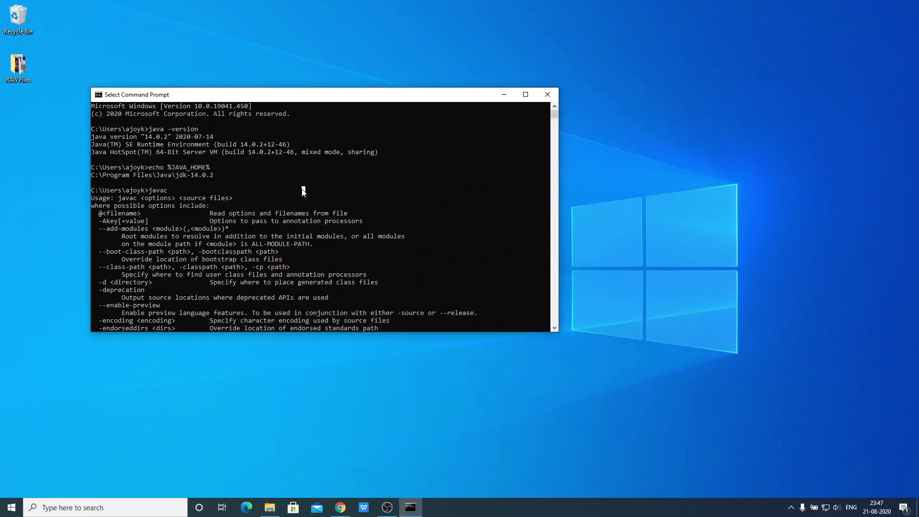
drag(211, 168, 170, 168)
drag(371, 98, 477, 103)
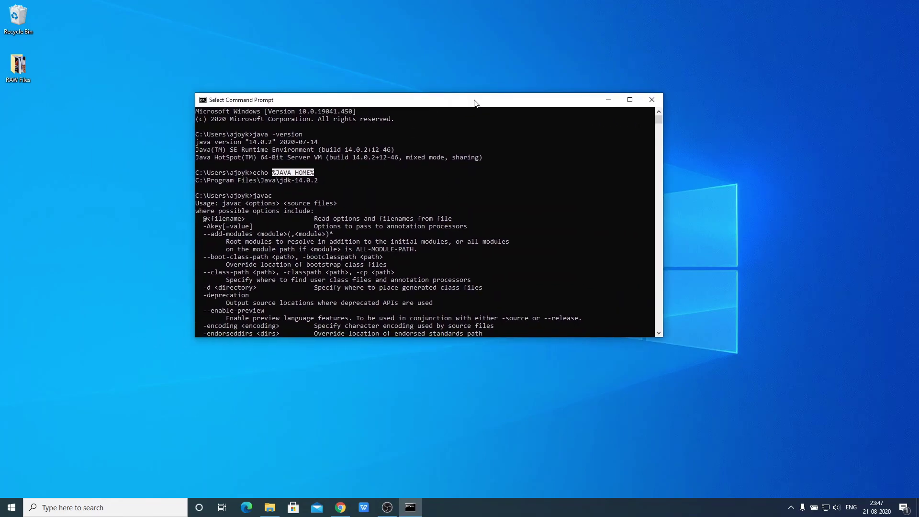